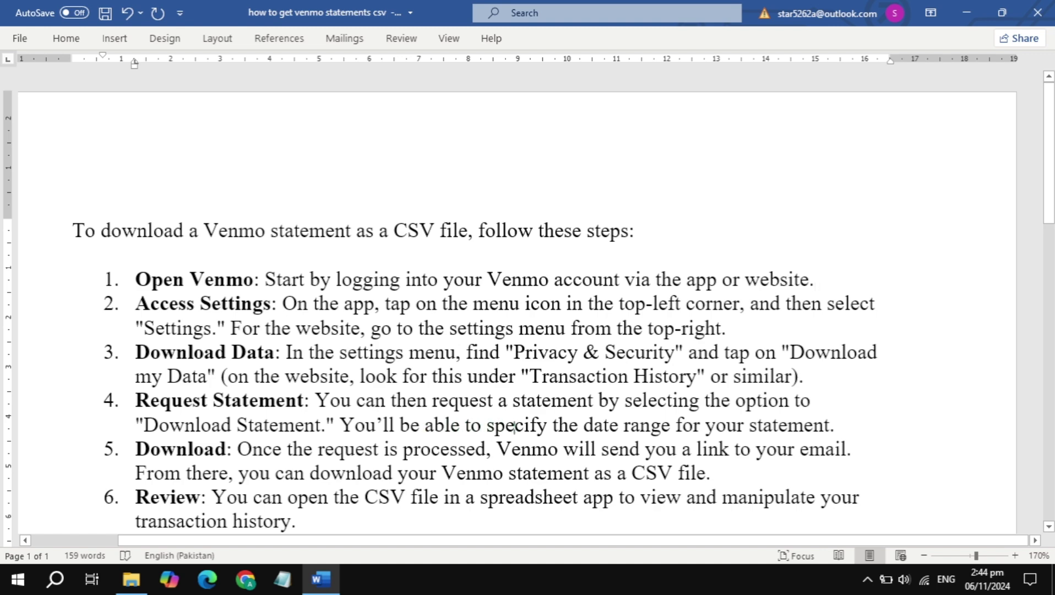
scroll(515, 431, down, 1)
scroll(514, 430, down, 2)
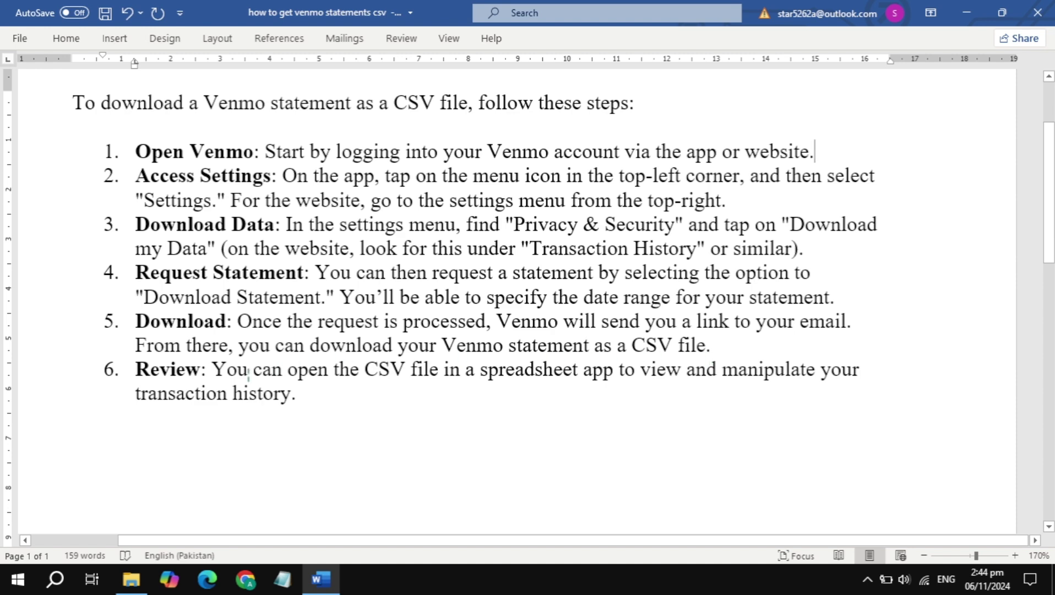
scroll(128, 393, down, 2)
scroll(128, 393, up, 1)
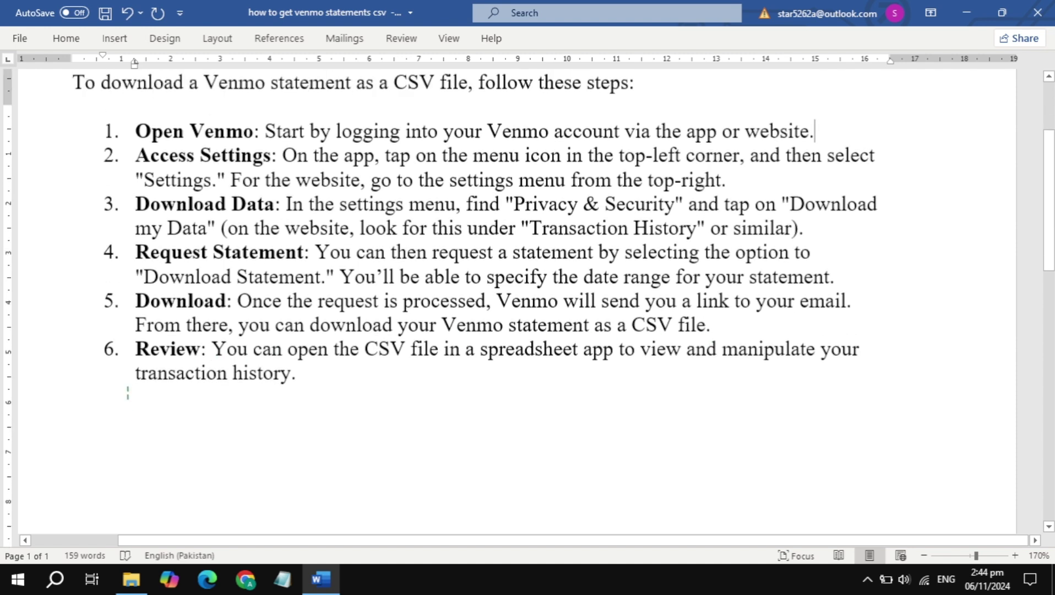
scroll(128, 393, up, 3)
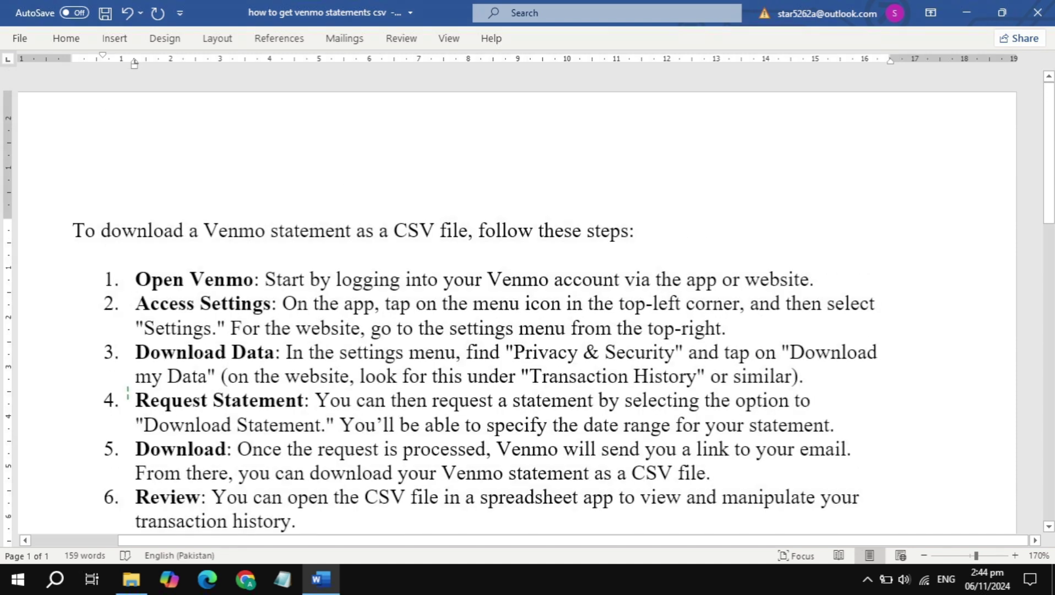